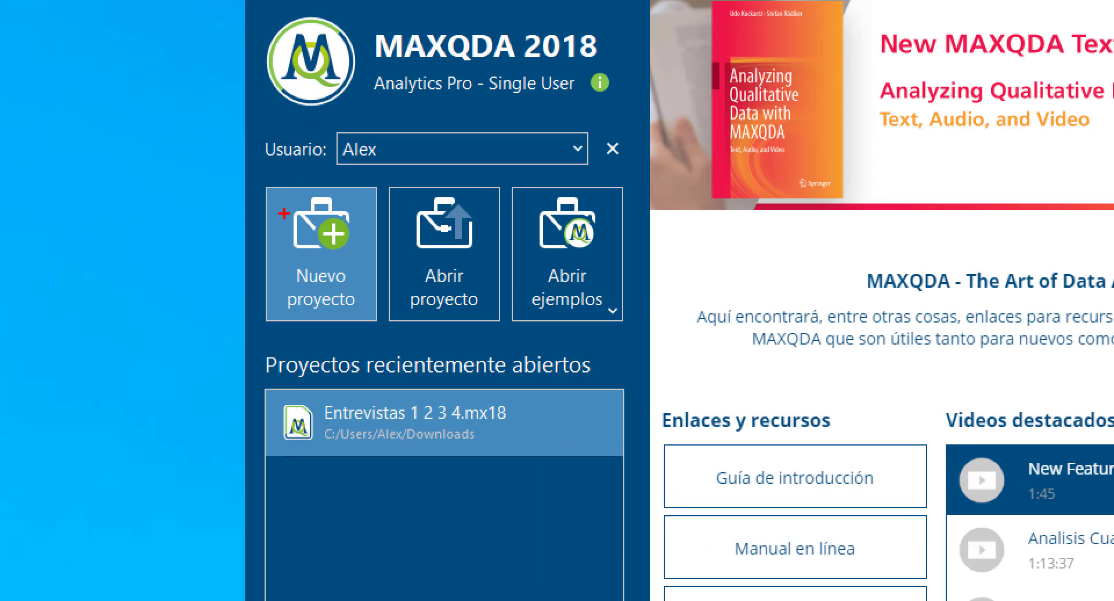
Step: Create a new project named YouTube 2019-2020 in the MAXQDA folder on the Almacenamiento (D:) drive
drag(233, 147, 401, 365)
mouse_move(317, 192)
mouse_down()
mouse_move(308, 234)
mouse_move(365, 256)
mouse_move(343, 189)
mouse_move(308, 197)
mouse_up()
click(303, 307)
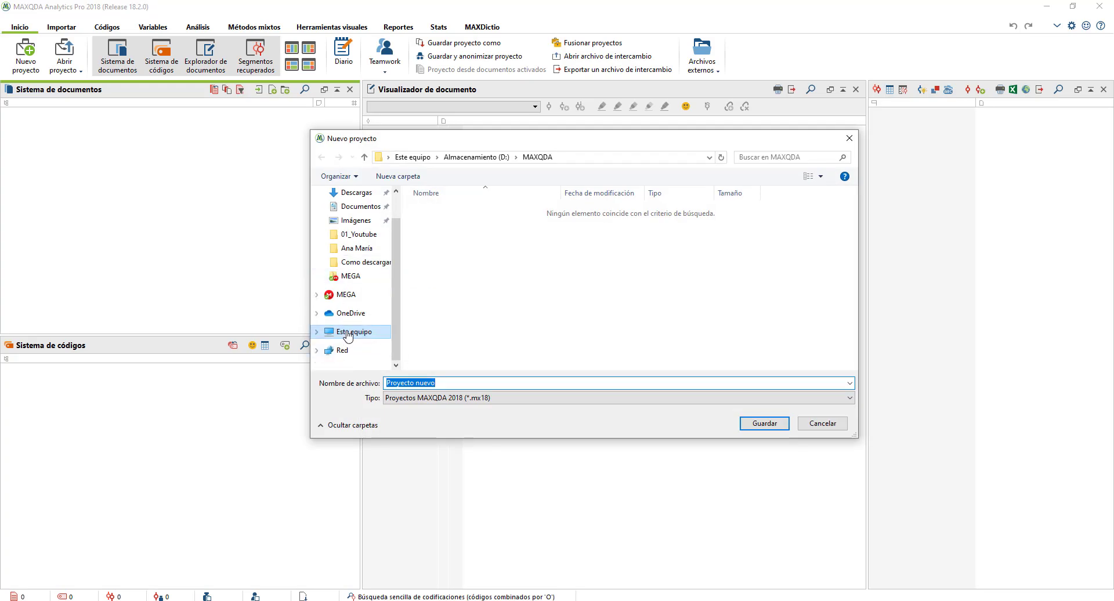
click(346, 332)
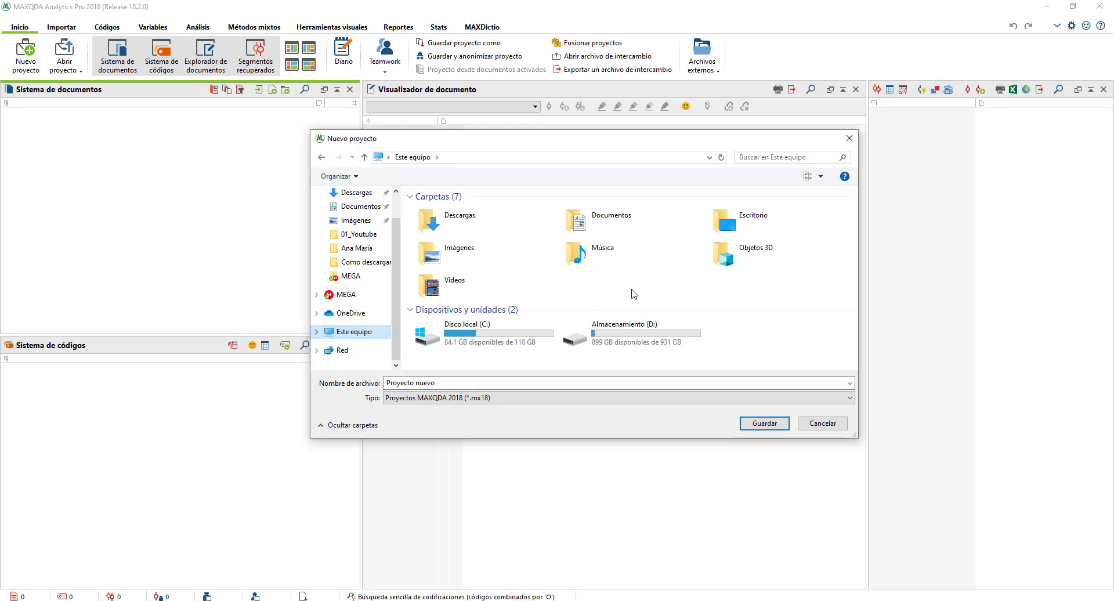
double_click(634, 328)
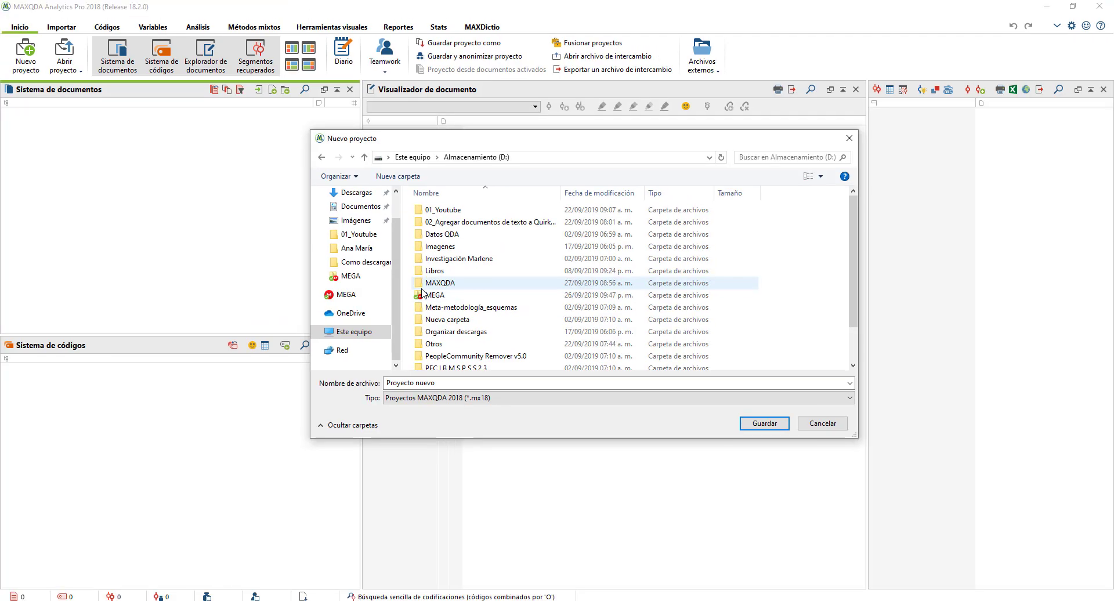
double_click(444, 283)
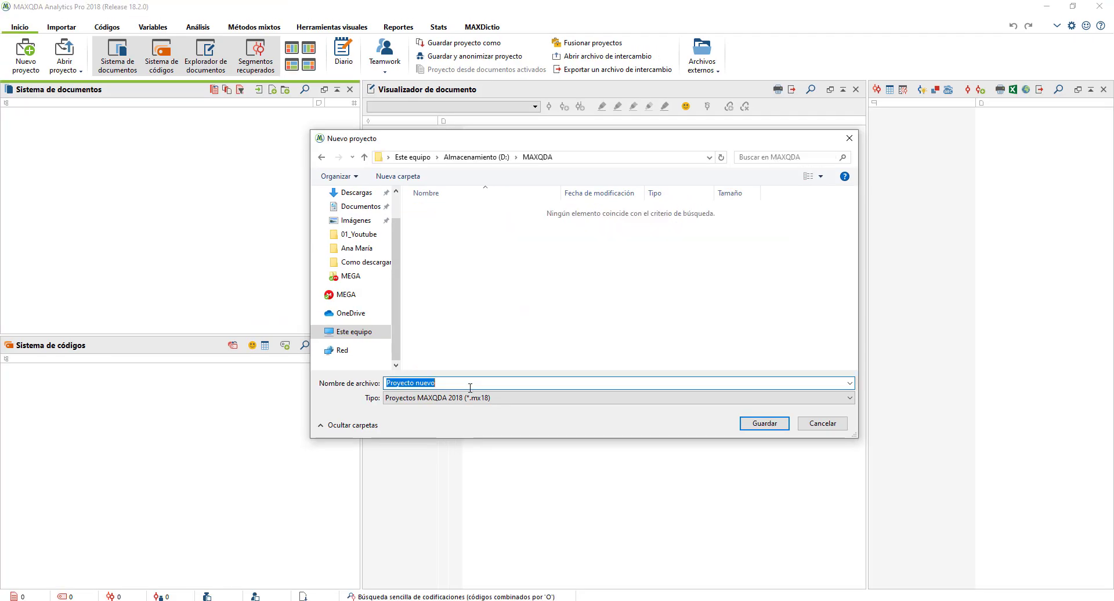
text(YouTube 2019-2020)
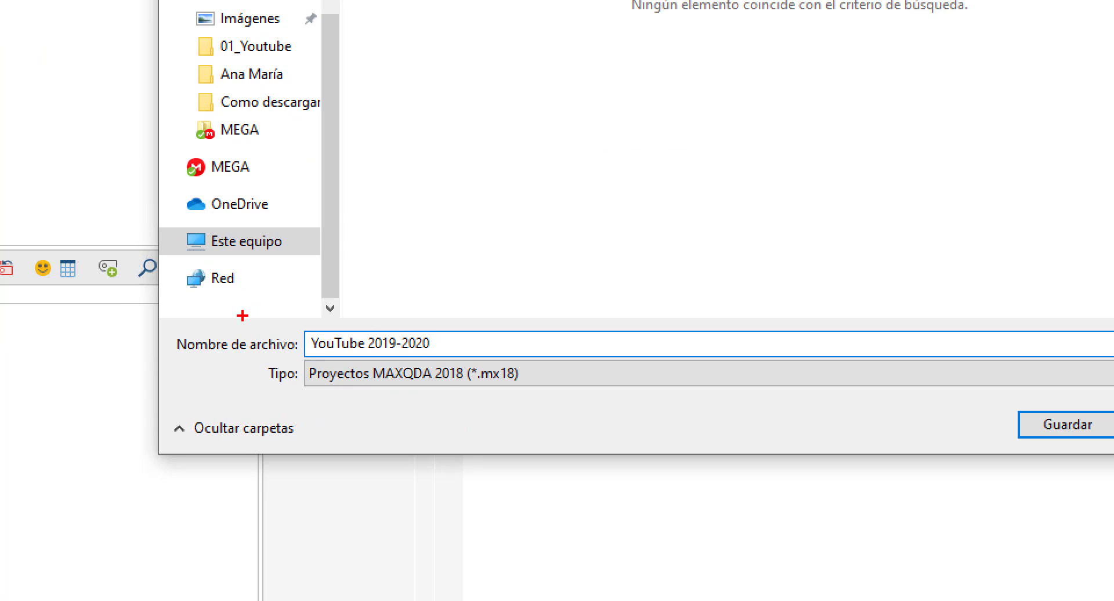
drag(350, 368, 491, 392)
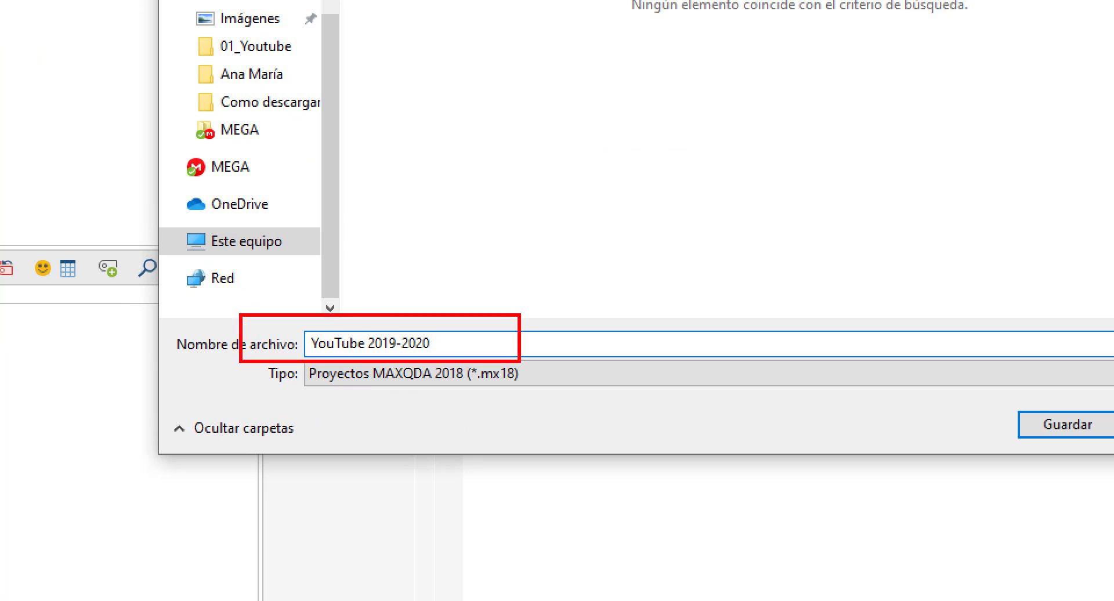
click(1103, 429)
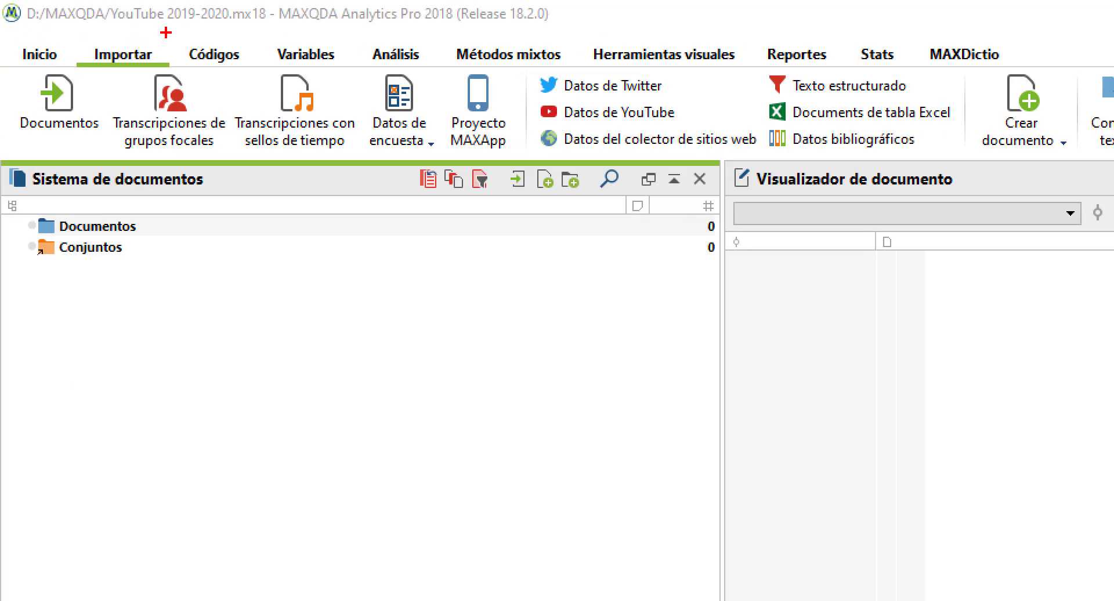
Step: Examine the program's function categories and the analysis tools, including group comparison, summary grids and tables, and intercoder agreement
drag(77, 14, 132, 33)
mouse_move(264, 33)
mouse_down()
mouse_move(274, 58)
mouse_move(325, 56)
mouse_move(440, 86)
mouse_up()
mouse_move(505, 49)
mouse_down()
mouse_move(429, 116)
mouse_move(453, 57)
mouse_up()
drag(617, 51, 563, 193)
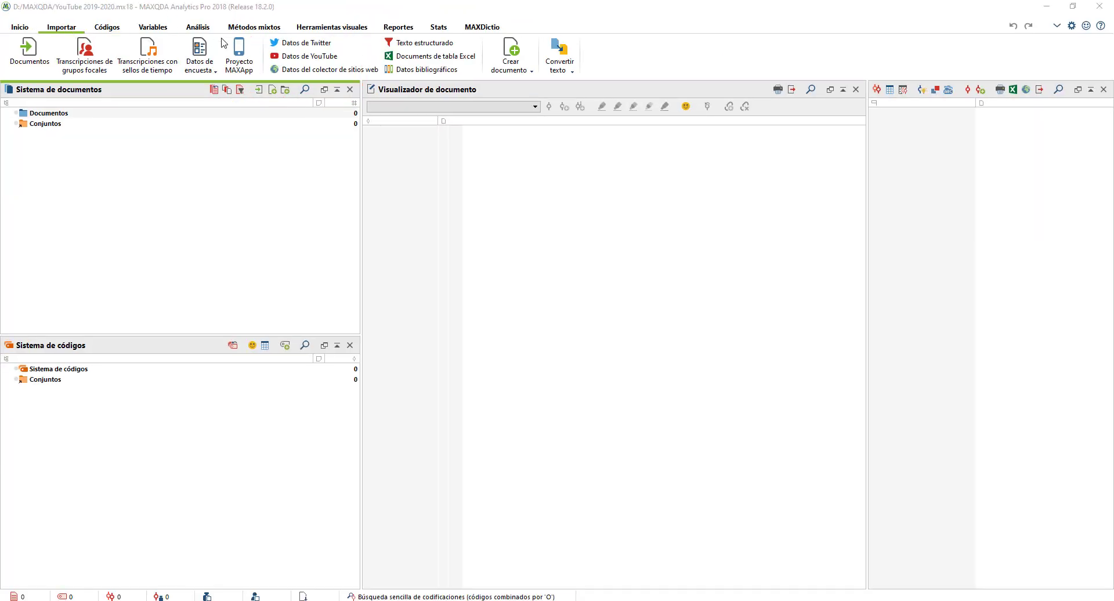
click(399, 58)
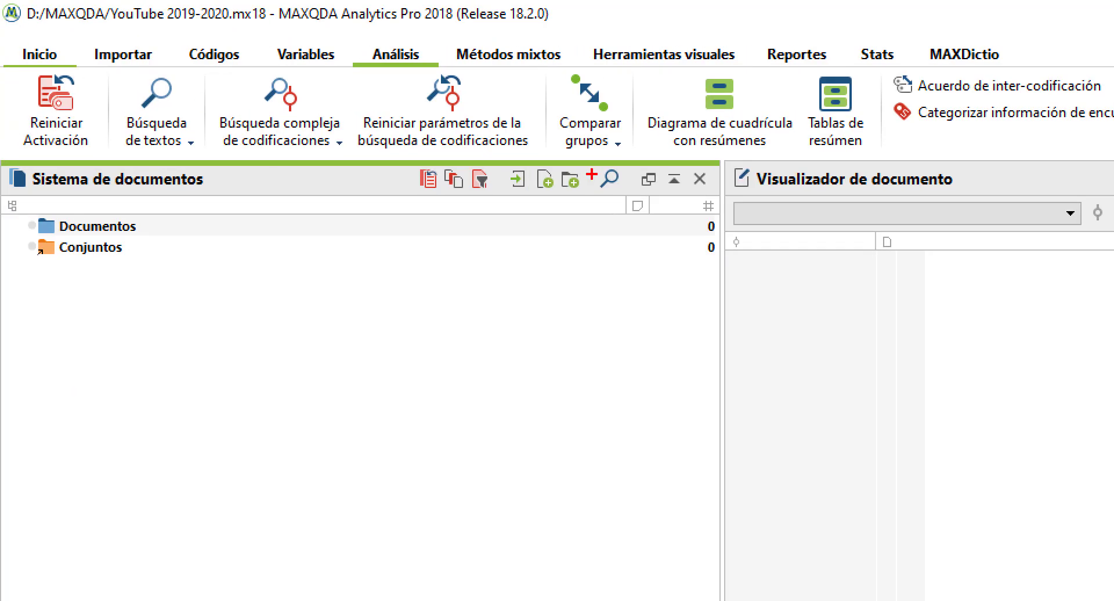
mouse_move(483, 57)
mouse_down()
mouse_move(367, 104)
mouse_move(510, 208)
mouse_move(516, 97)
mouse_move(415, 92)
mouse_up()
drag(741, 49, 743, 40)
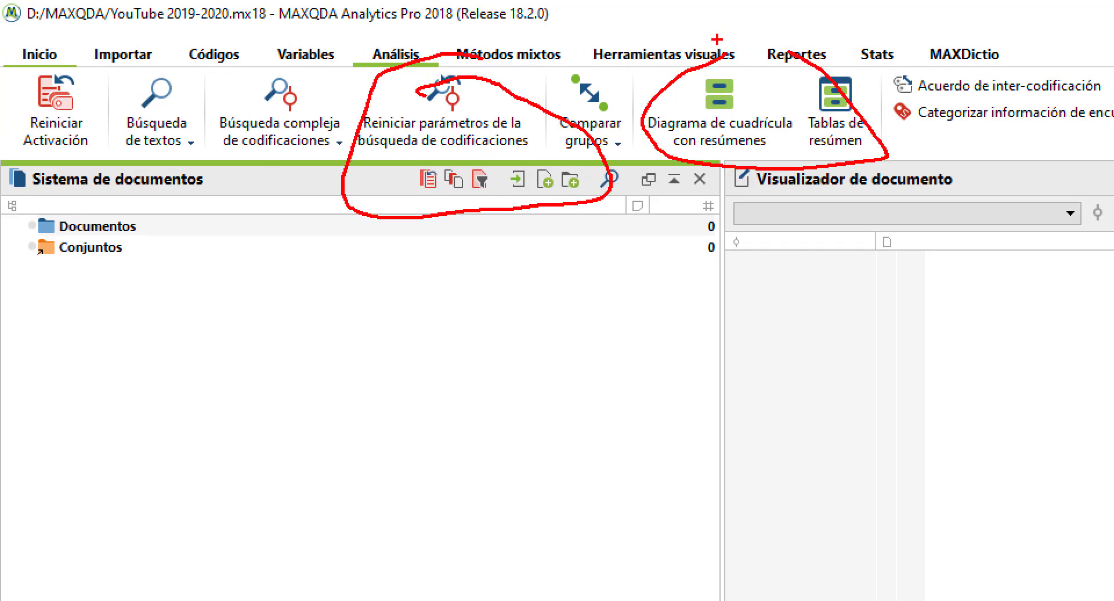
mouse_move(1017, 63)
mouse_down()
mouse_move(974, 171)
mouse_move(932, 49)
mouse_up()
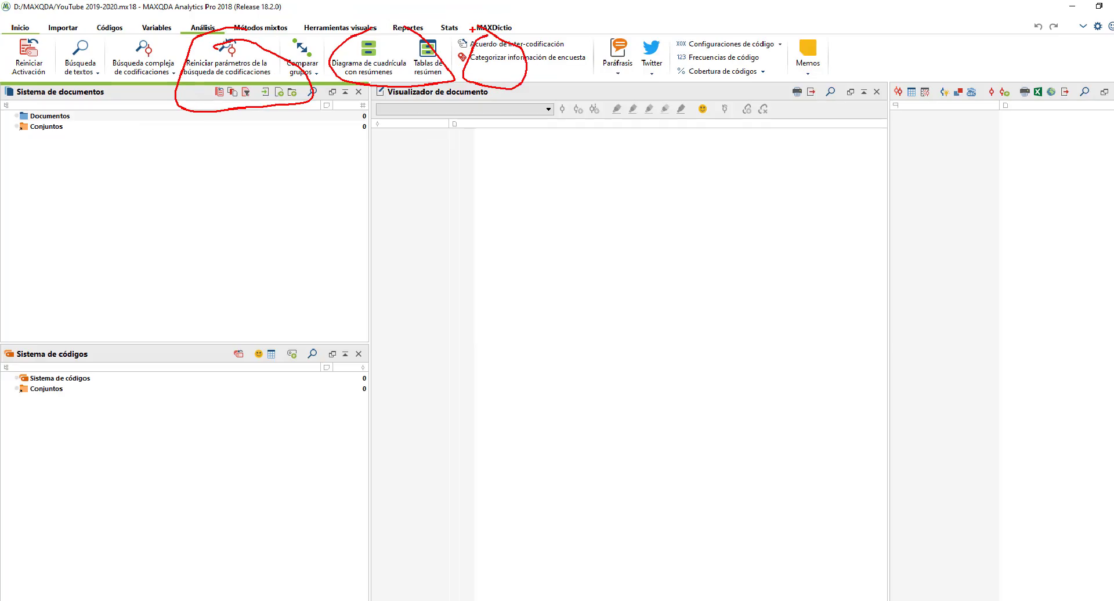
key(Escape)
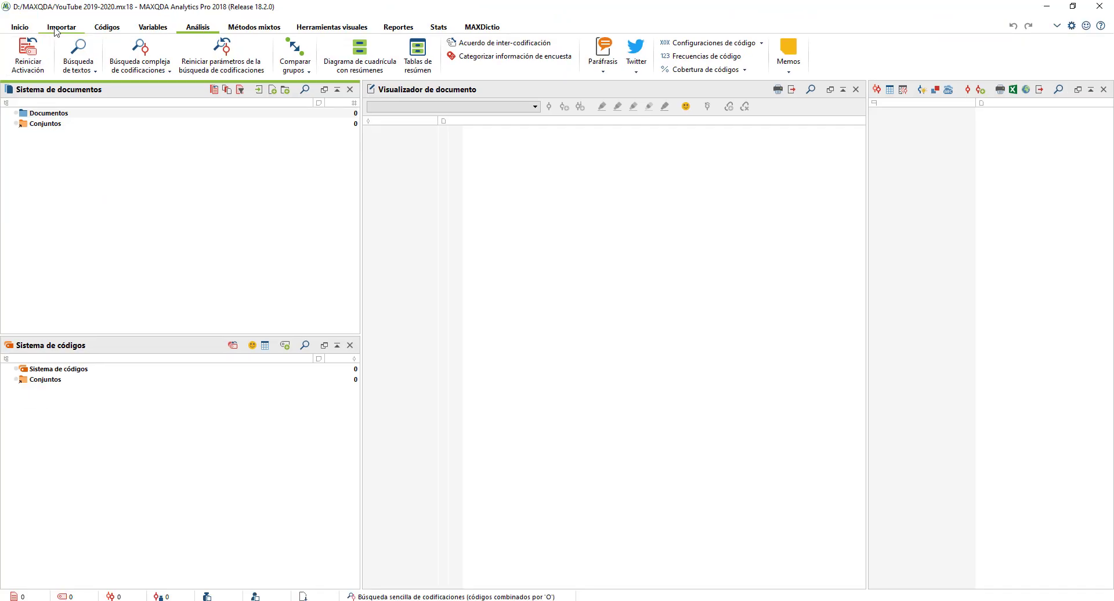
Step: Examine the available import sources, from documents, focus group transcripts and survey data to Twitter, YouTube, web collector and bibliographic data
click(227, 127)
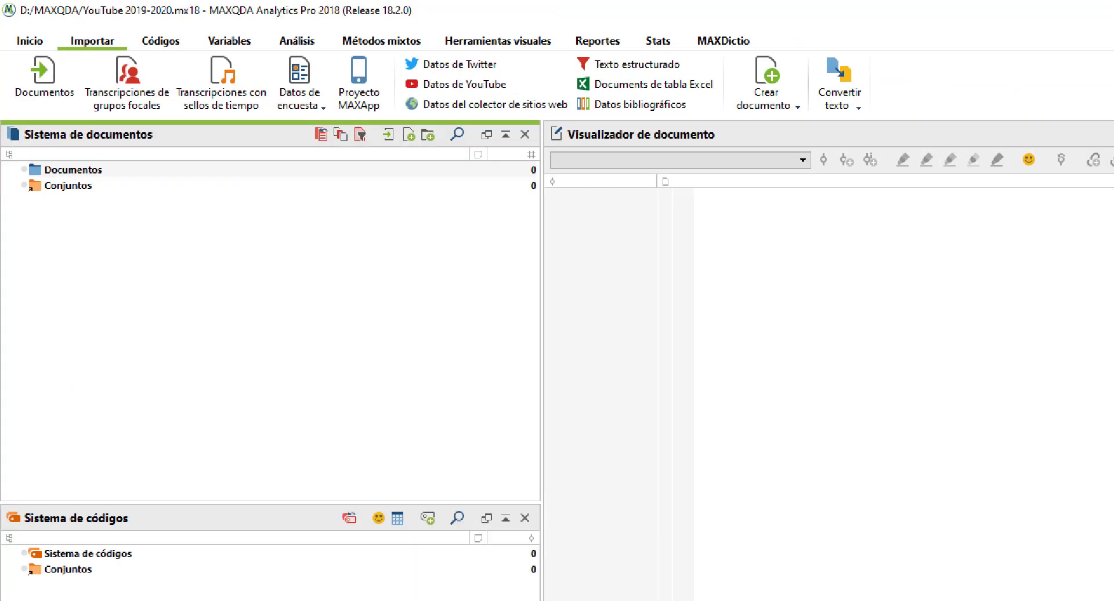
drag(11, 52, 77, 97)
drag(81, 57, 165, 112)
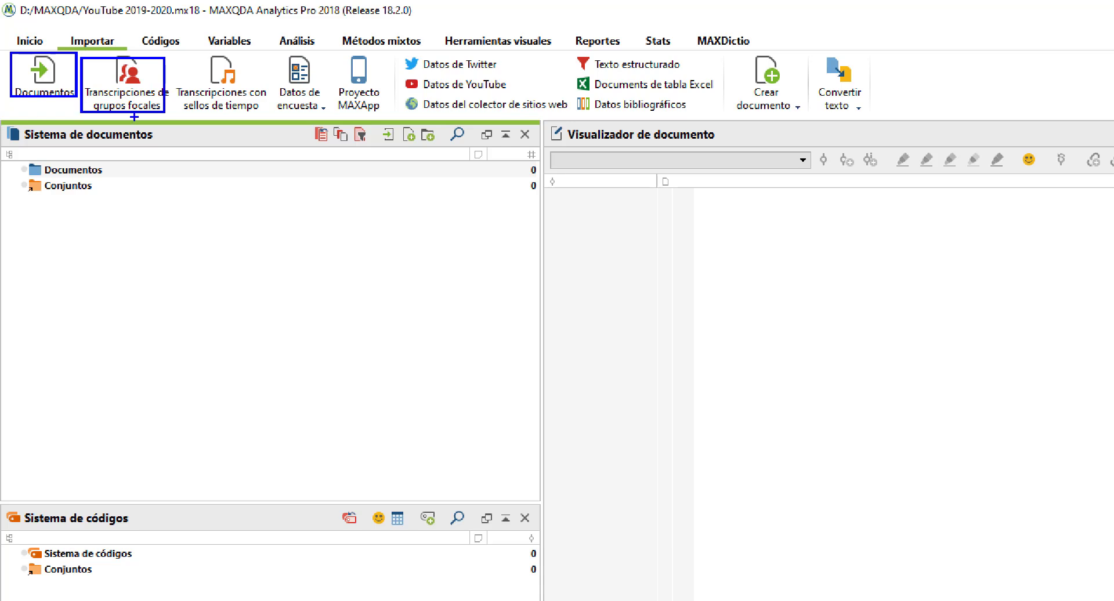
mouse_move(180, 50)
mouse_down()
mouse_move(289, 145)
mouse_move(271, 130)
mouse_up()
mouse_move(275, 56)
mouse_down()
mouse_move(325, 105)
mouse_move(330, 130)
mouse_up()
drag(333, 55, 401, 127)
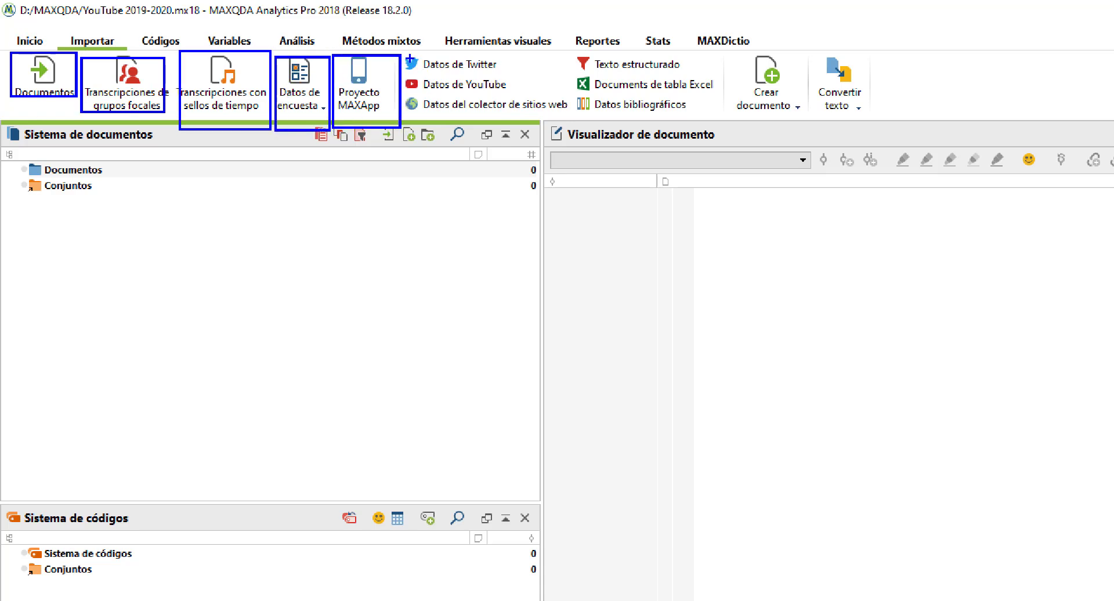
drag(398, 47, 505, 78)
mouse_move(401, 73)
mouse_down()
mouse_move(528, 106)
mouse_move(518, 89)
mouse_up()
mouse_move(562, 49)
mouse_down()
mouse_move(724, 131)
mouse_move(720, 119)
mouse_up()
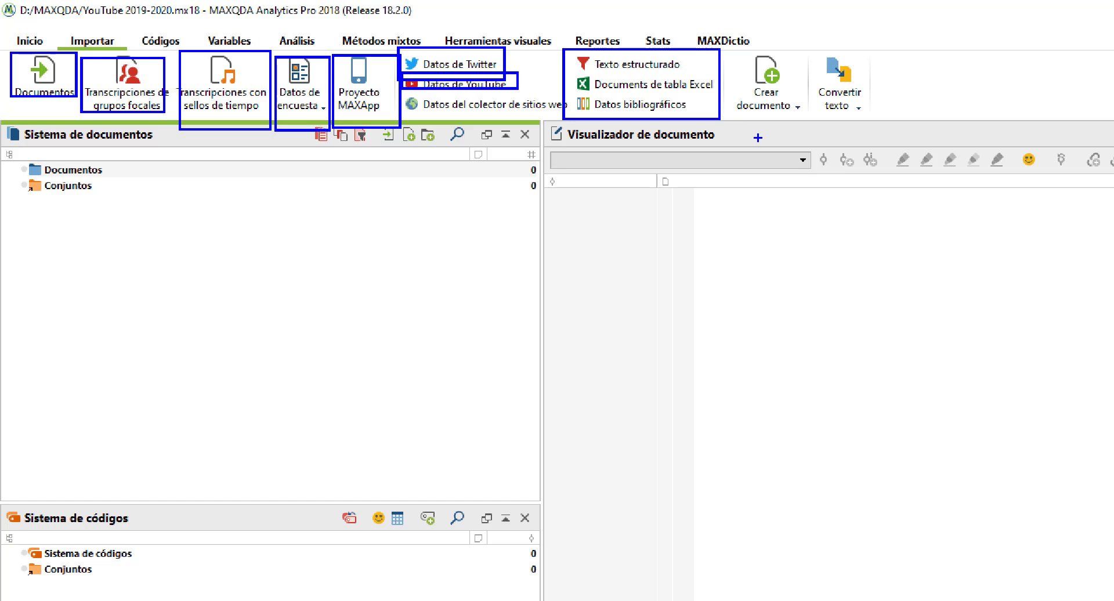
drag(732, 38, 812, 132)
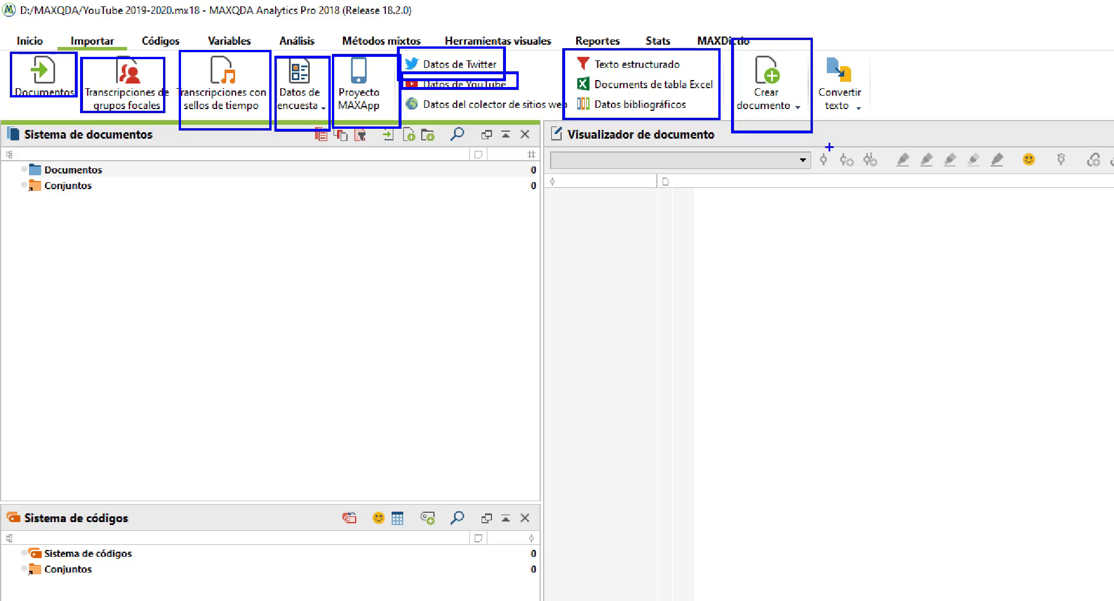
drag(817, 42, 880, 144)
drag(397, 81, 572, 123)
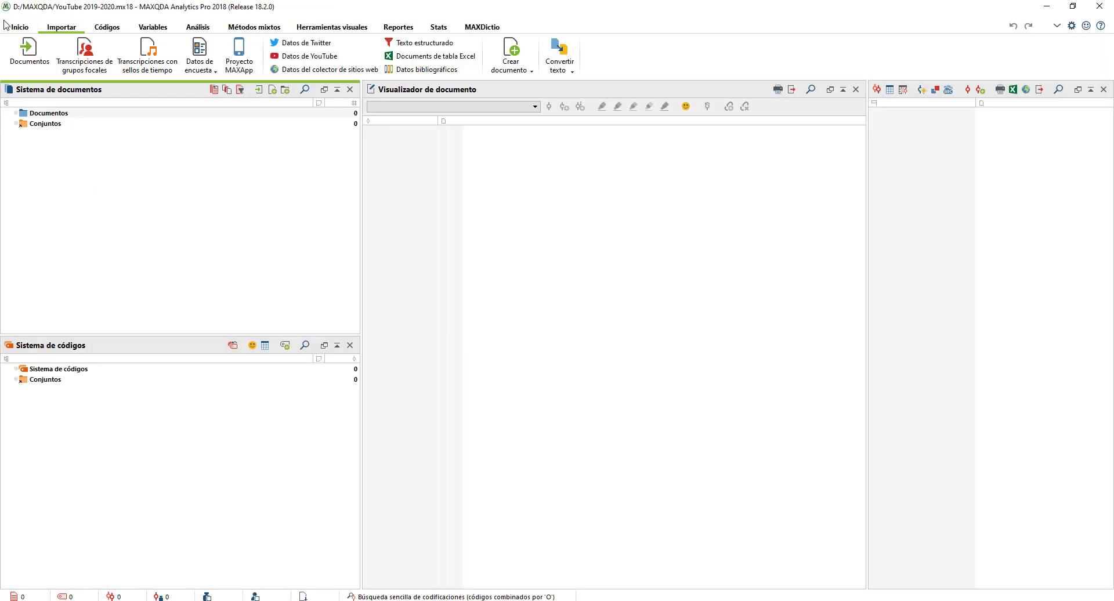
Step: Start a document import and go up from the Audio folder to its parent folder
click(11, 67)
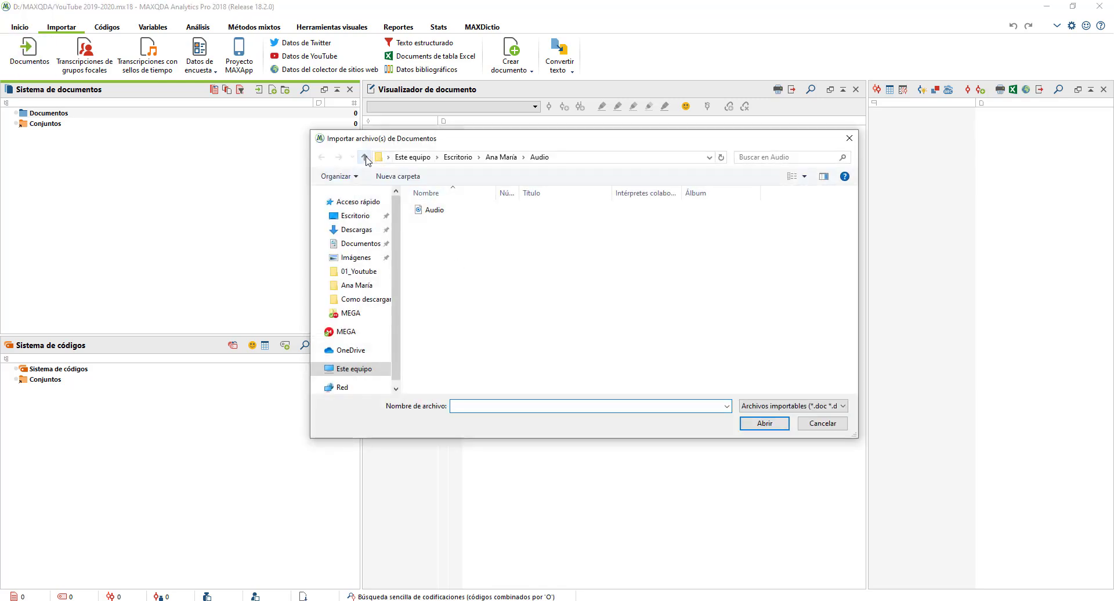
click(364, 157)
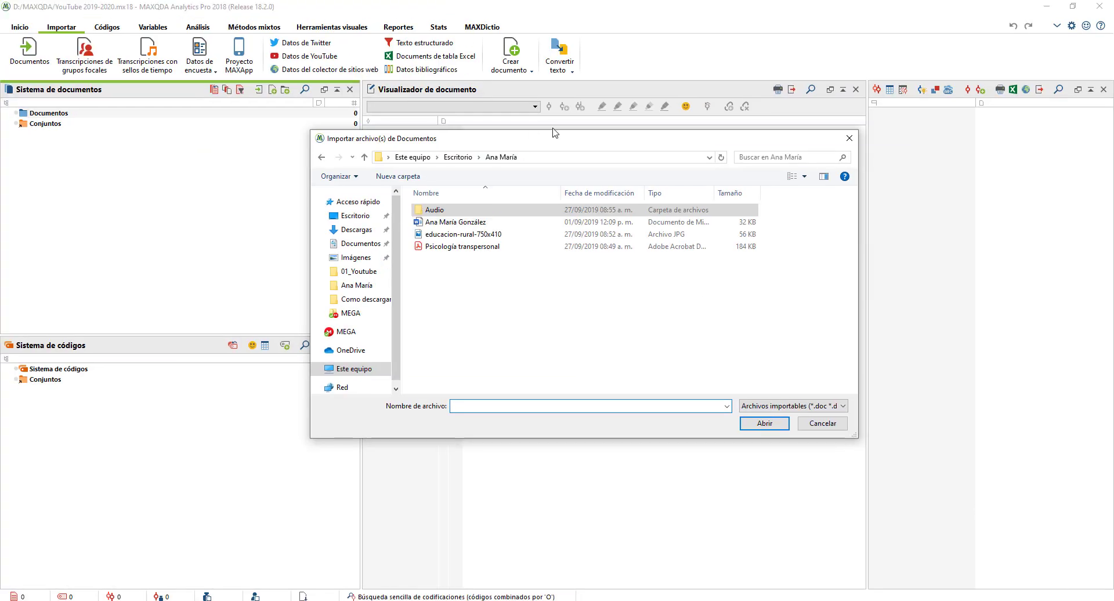
drag(556, 145, 282, 100)
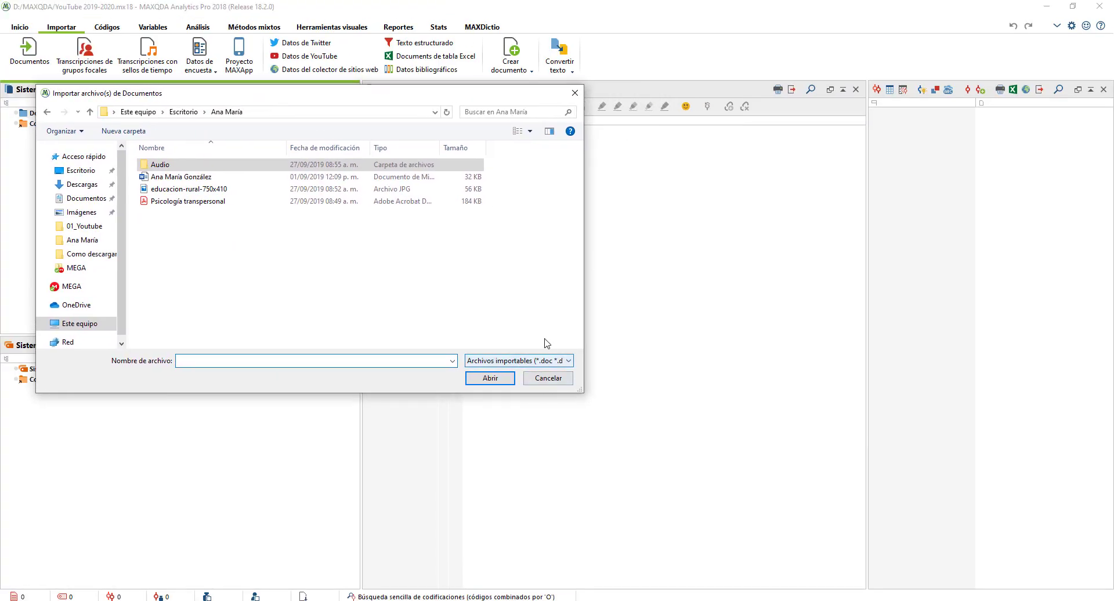
Step: Review the importable file types for text, PDF and tables, images, and audio and video
click(551, 360)
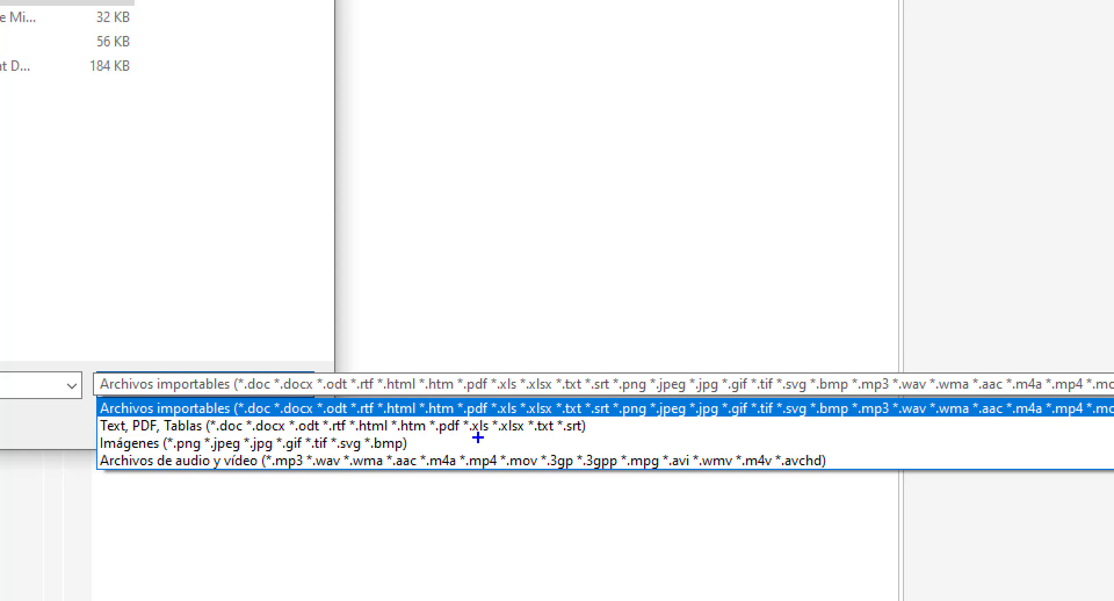
mouse_move(93, 427)
mouse_down()
mouse_move(455, 453)
mouse_move(411, 453)
mouse_move(428, 452)
mouse_up()
drag(75, 406, 659, 446)
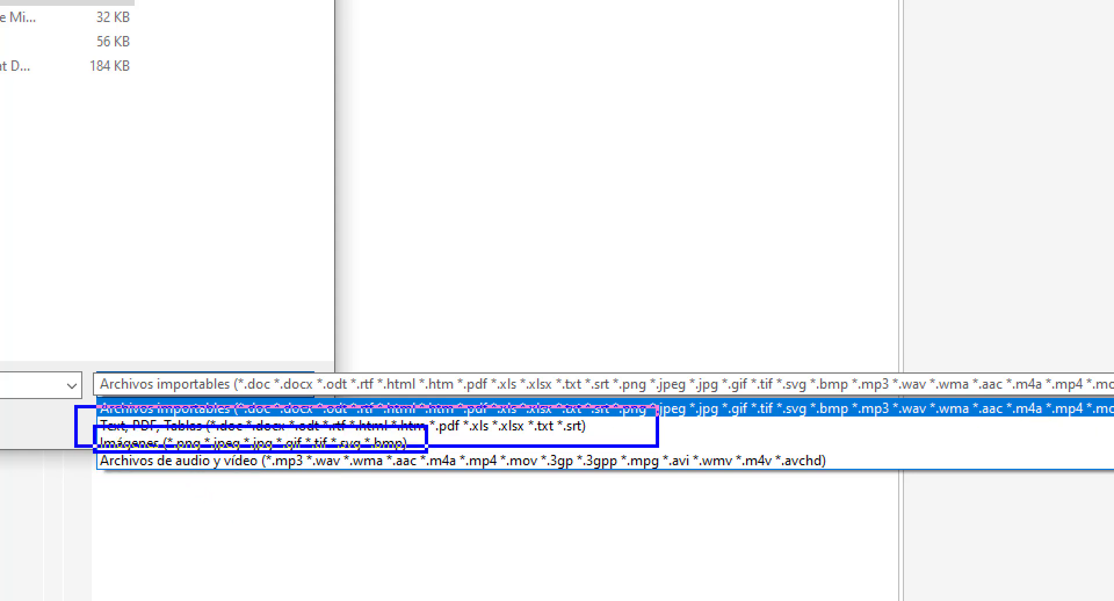
drag(99, 442, 988, 511)
key(Escape)
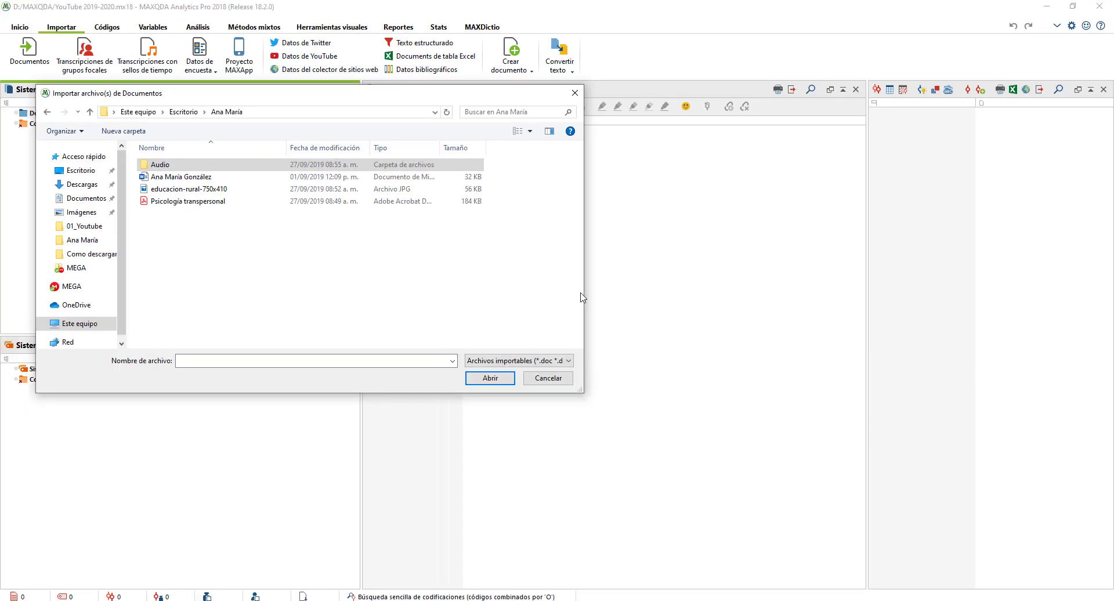
Step: Import the Word document and the Psicología transpersonal PDF together into the project
drag(248, 273, 167, 176)
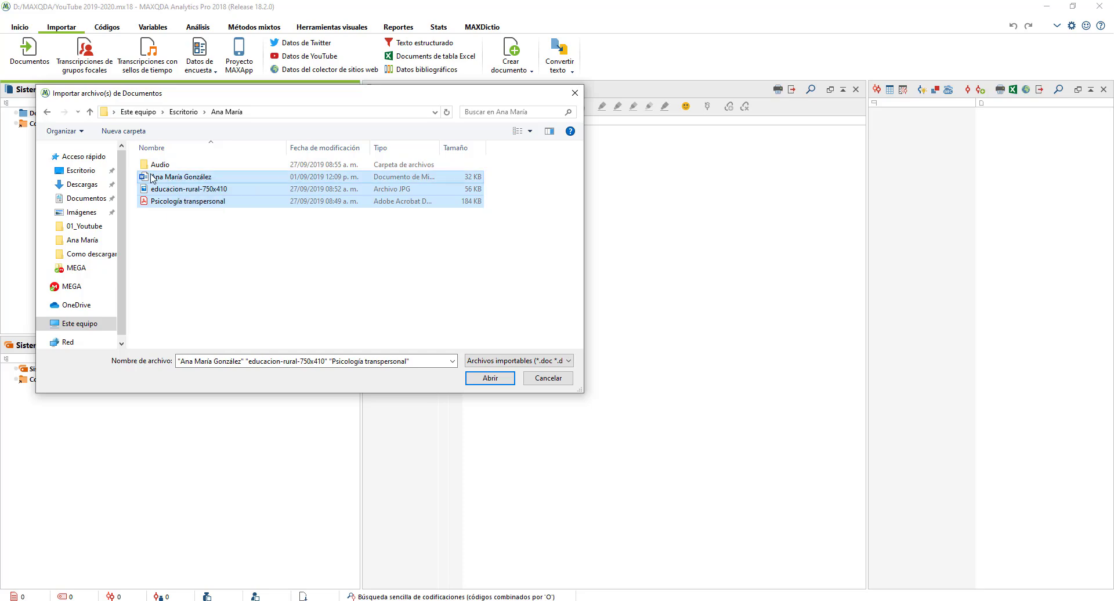
mouse_move(105, 162)
mouse_down()
mouse_move(120, 179)
mouse_move(393, 258)
mouse_up()
key(Escape)
click(194, 180)
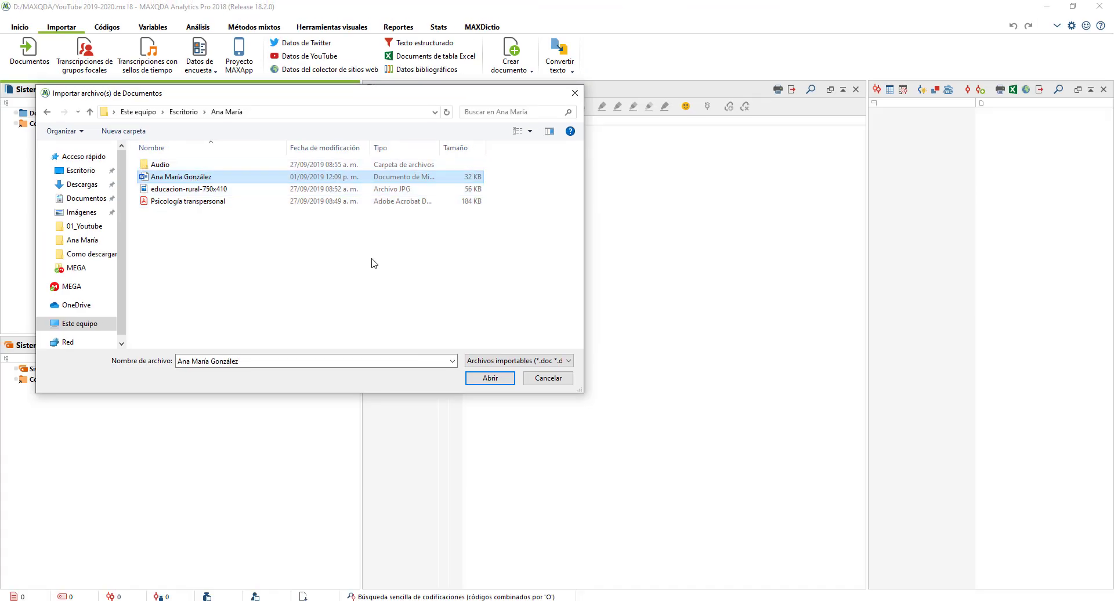
ctrl+click(235, 202)
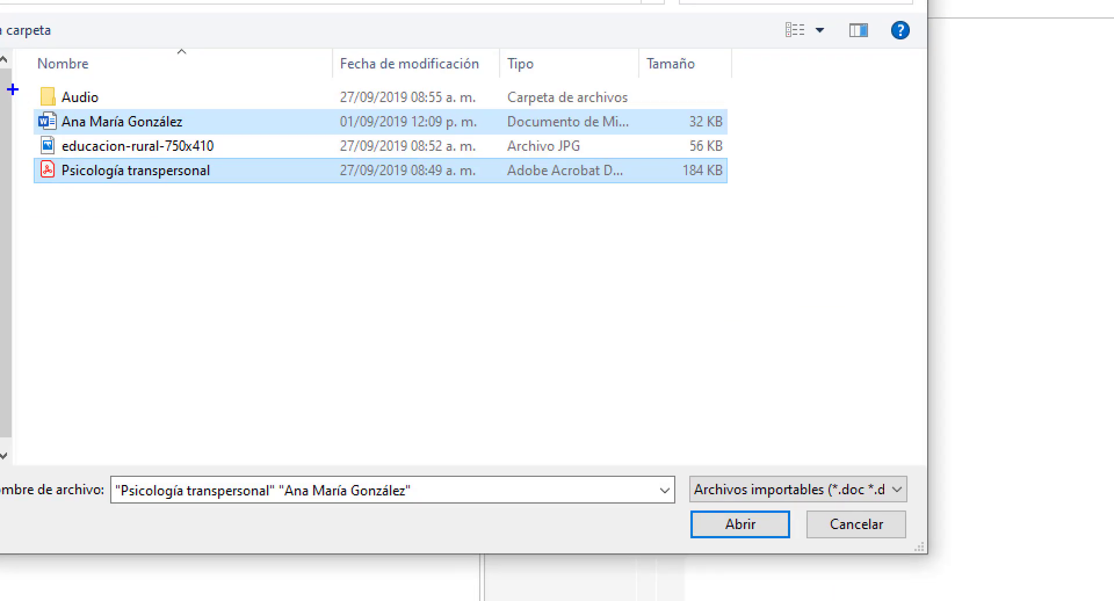
drag(121, 152, 284, 232)
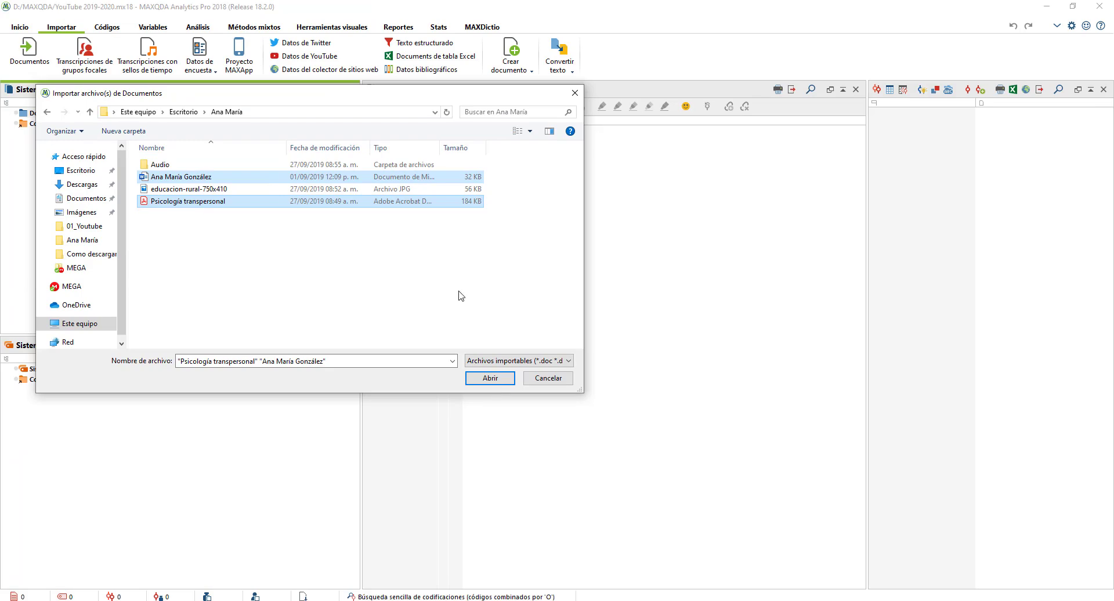
drag(417, 97, 526, 155)
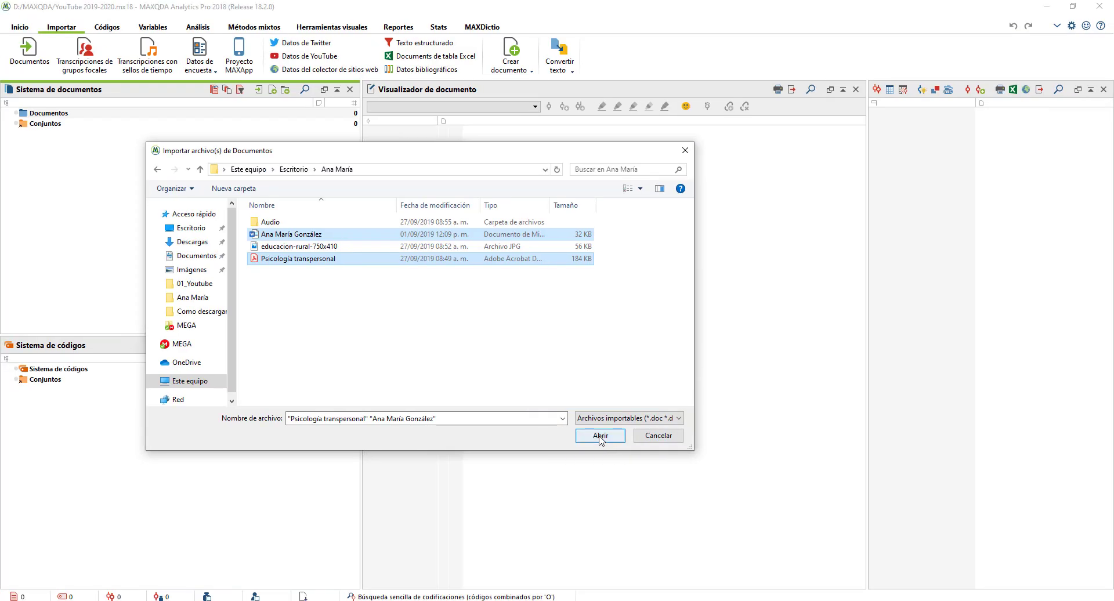
click(601, 436)
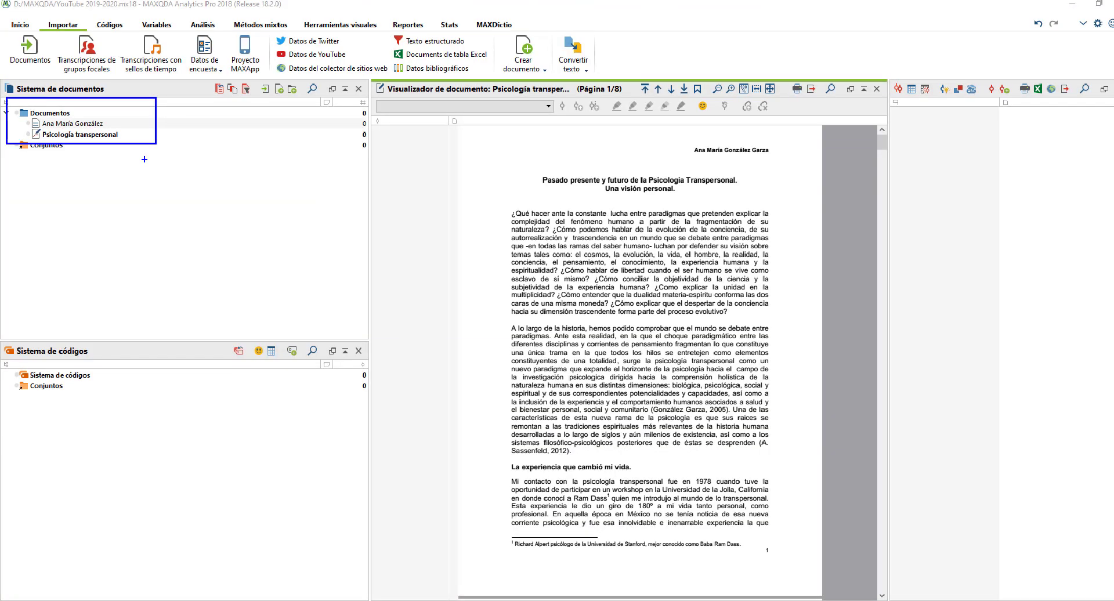
Step: Import the JPG image educacion-rural-750x410 into the project's documents
click(12, 69)
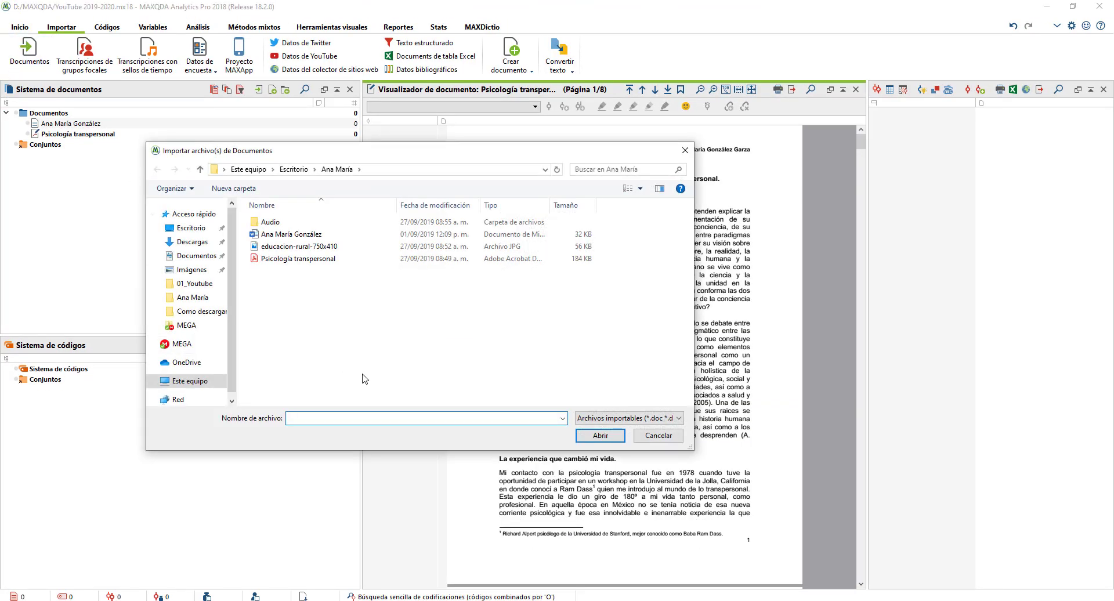
click(264, 247)
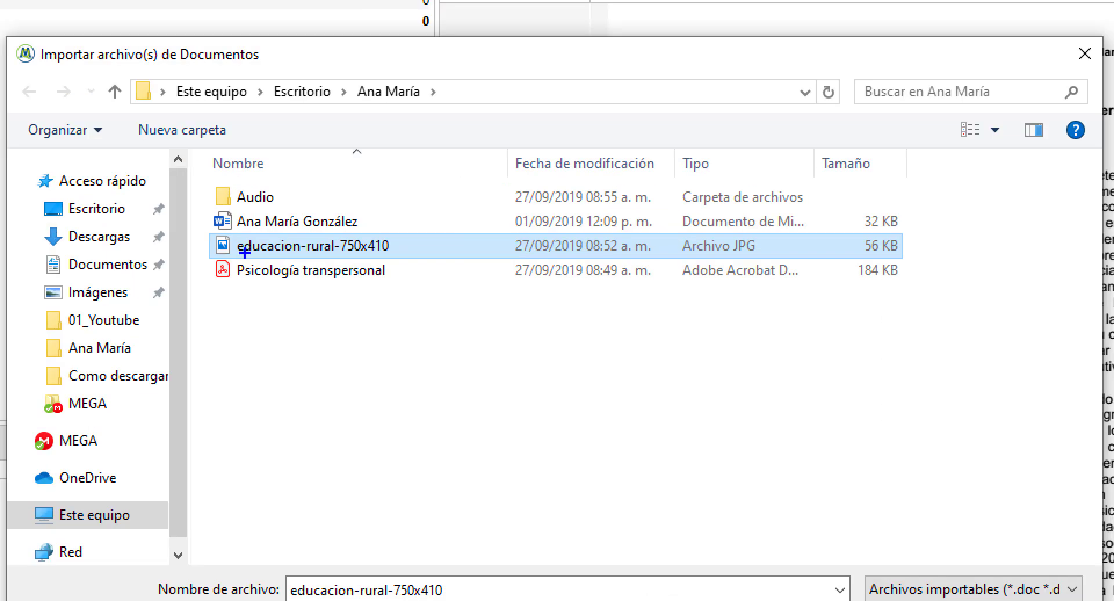
drag(193, 226, 402, 261)
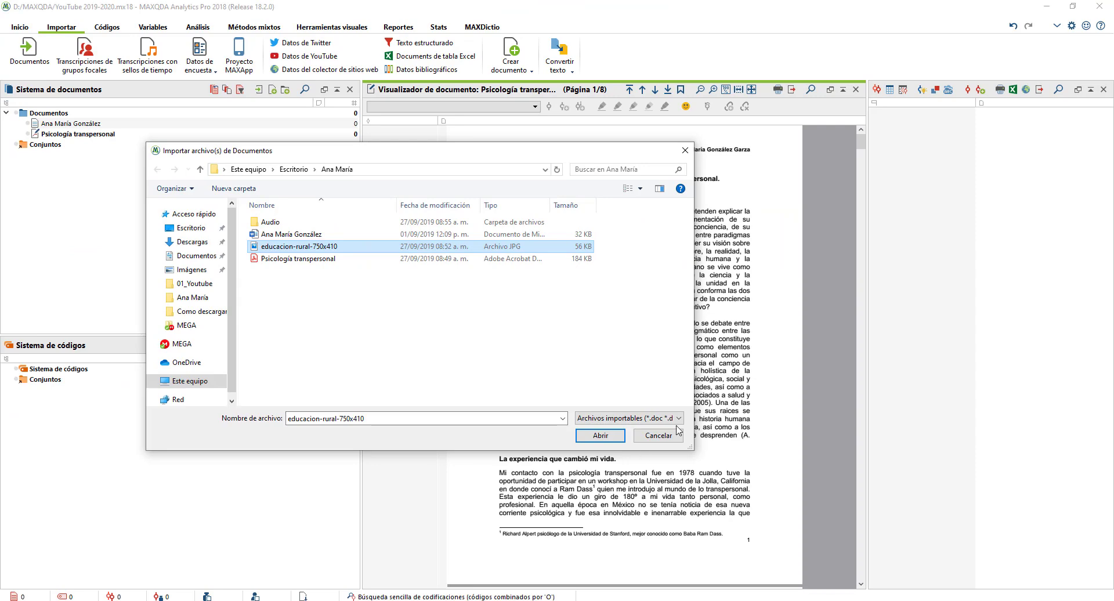
click(603, 438)
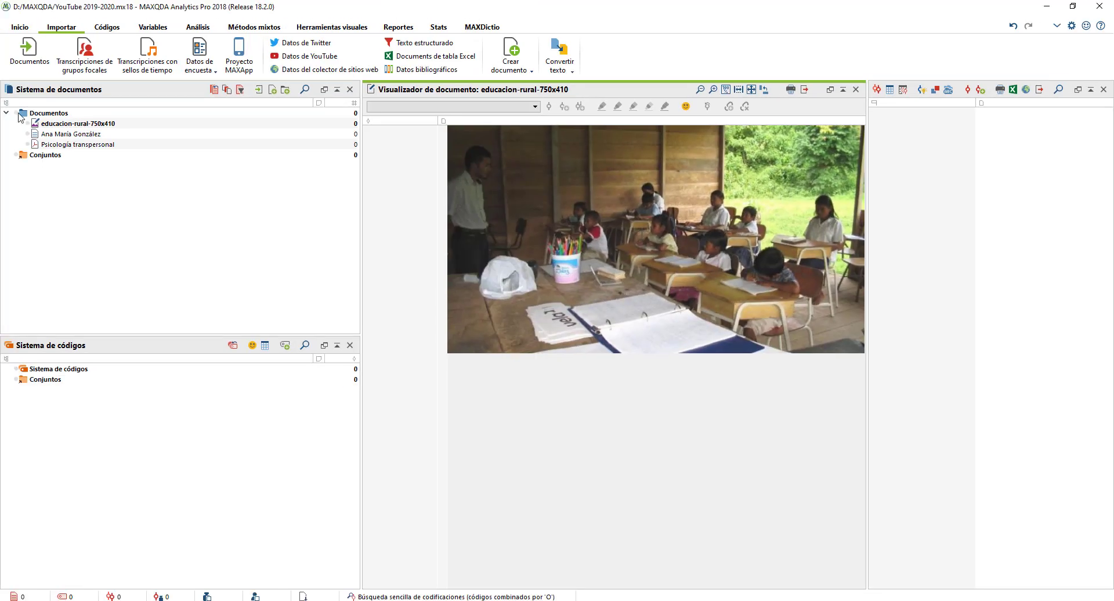
Step: Import the Audio file from the Audio folder, overwriting the existing external copy, and close its media player window
click(8, 74)
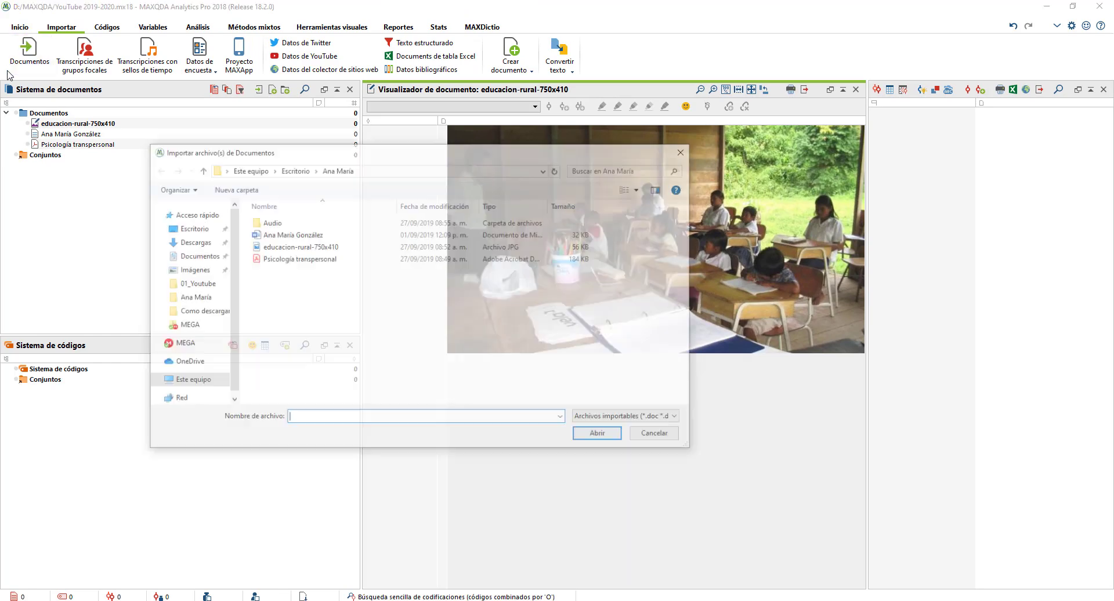
double_click(267, 222)
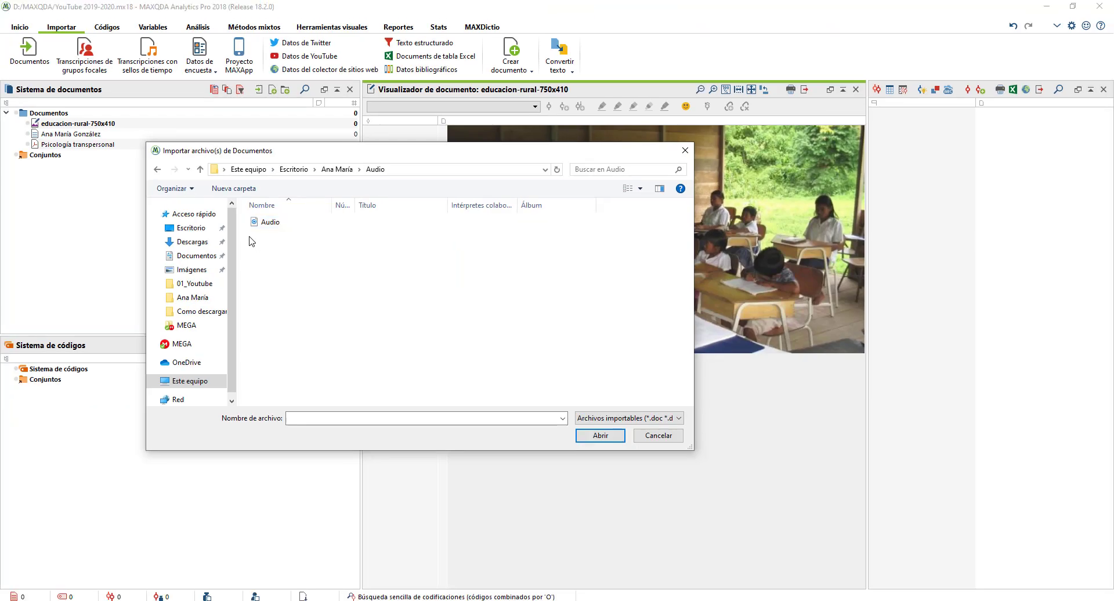
click(284, 235)
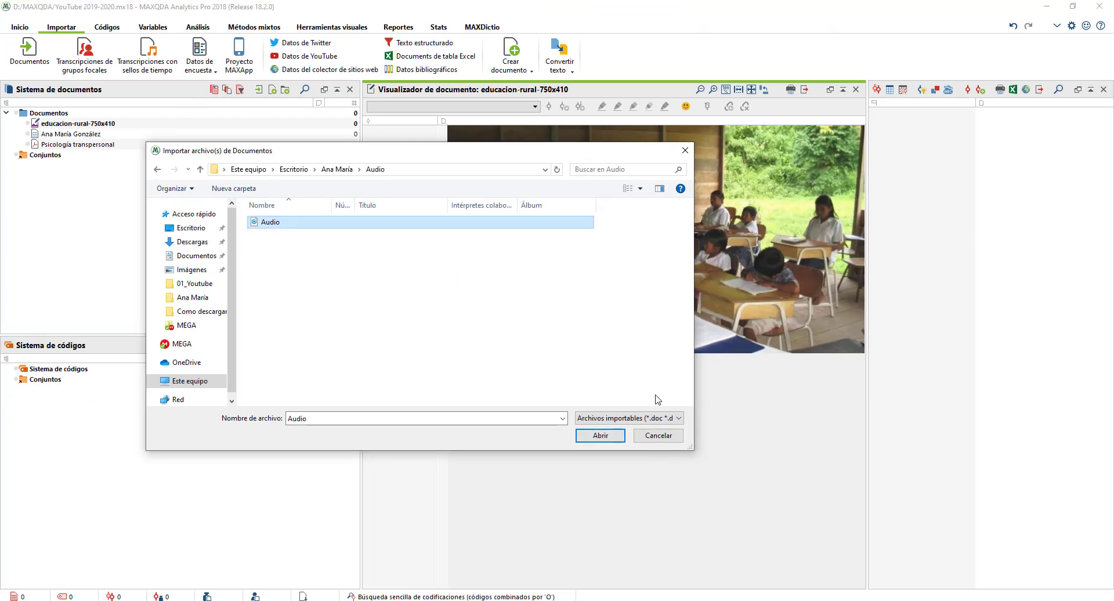
click(593, 440)
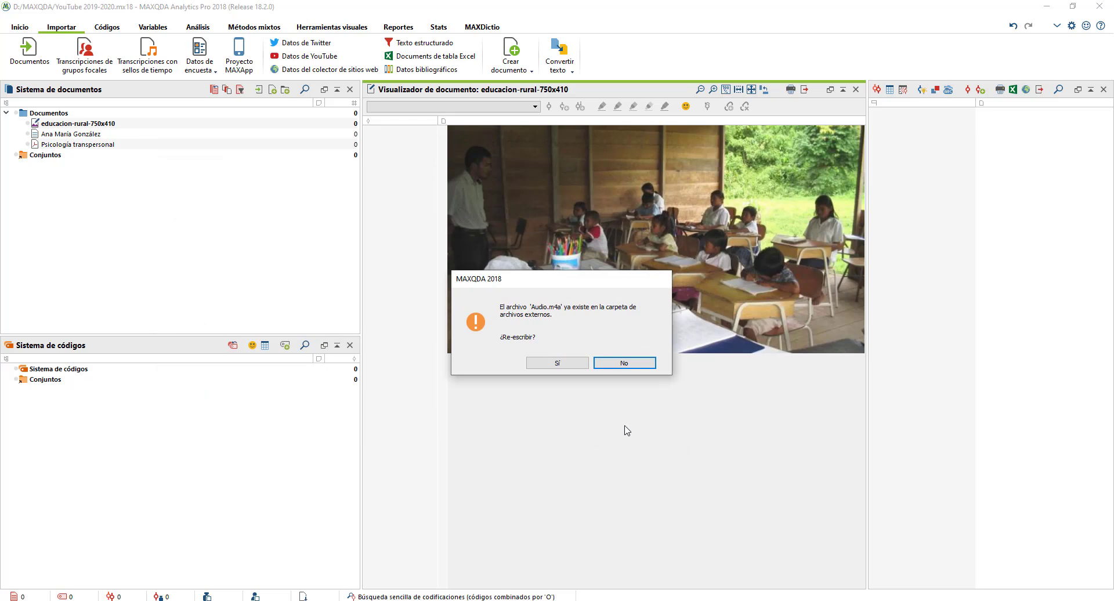
click(556, 363)
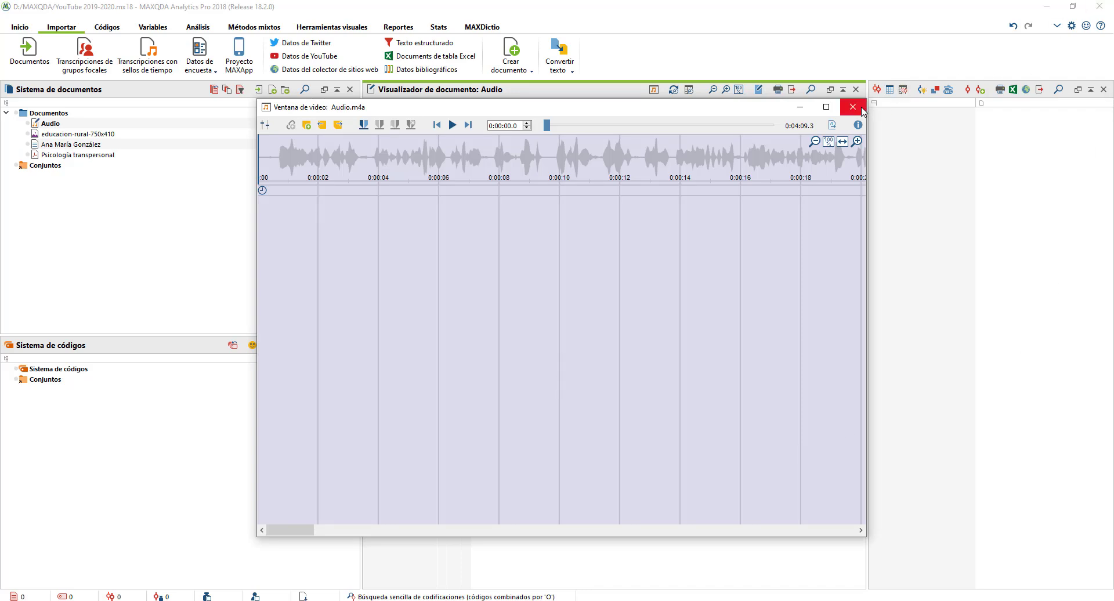
key(Escape)
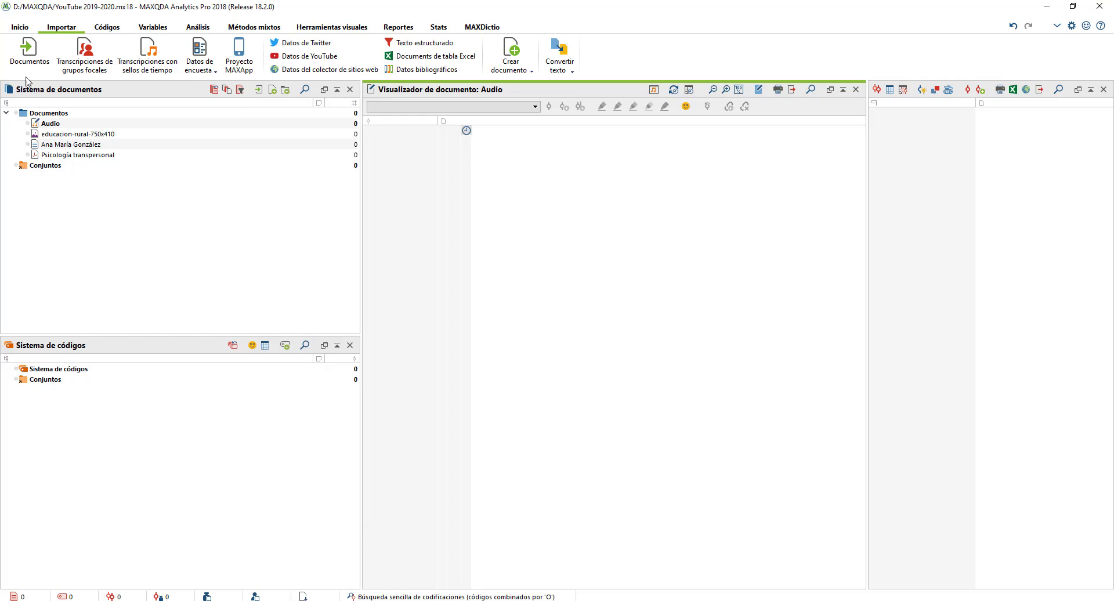
Step: Import the MP4 video Como descargar MAXQDA 2018 from its folder inside 01_Youtube, overwriting the existing external copy
click(41, 52)
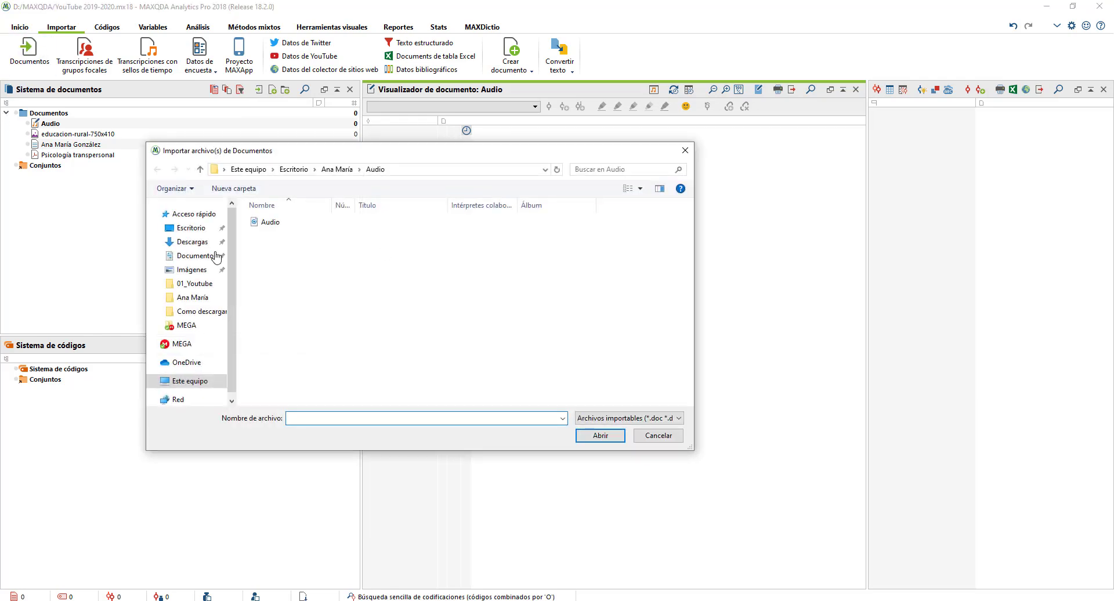
click(195, 283)
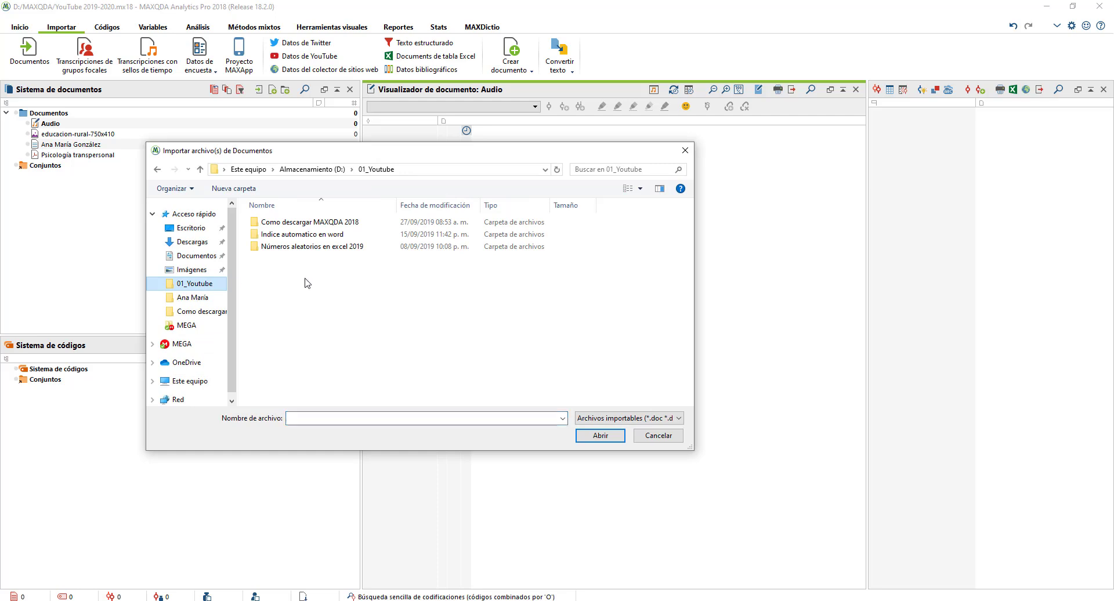
double_click(297, 223)
click(298, 258)
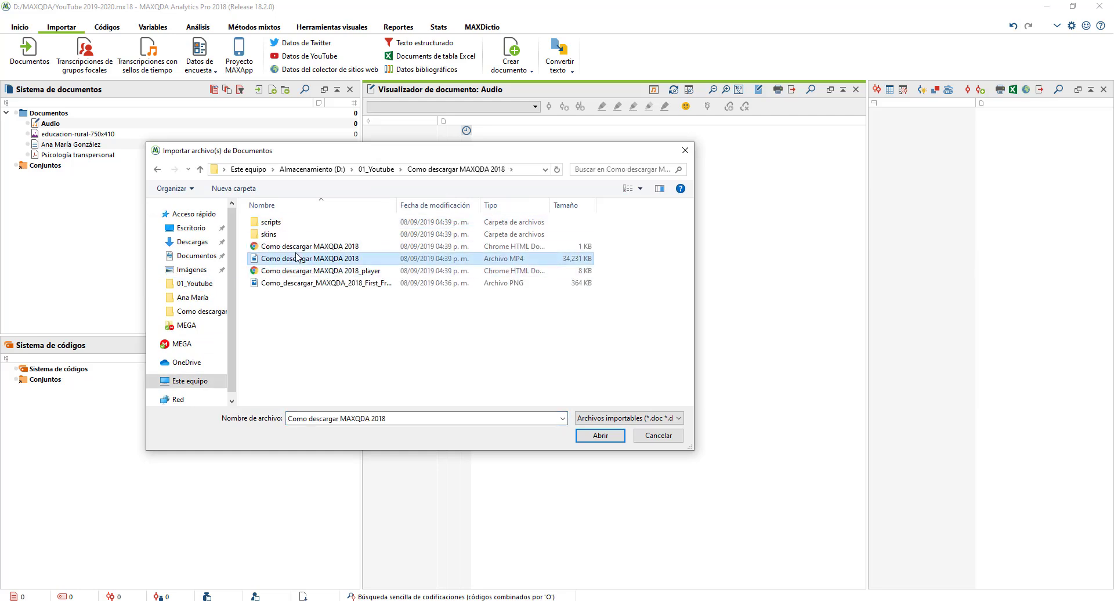
click(618, 434)
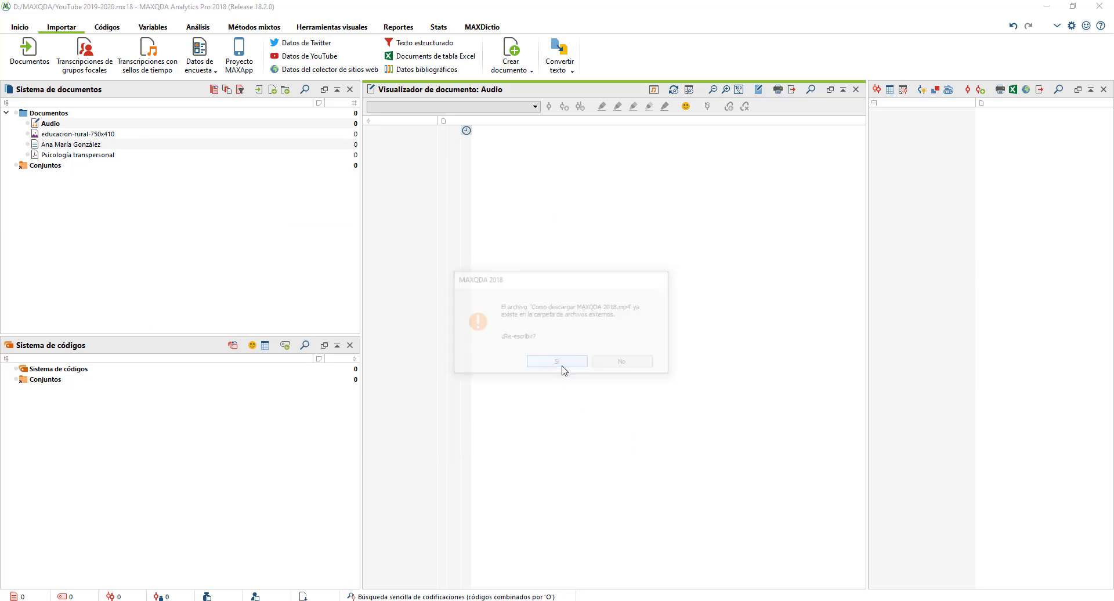
click(557, 364)
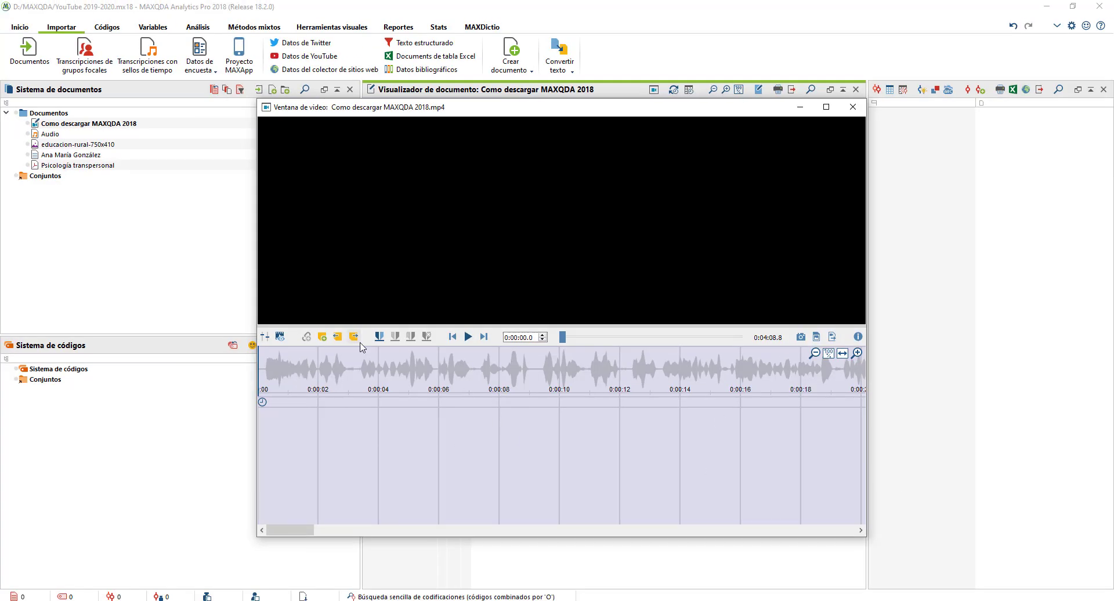
Step: Play the beginning of the imported video to preview it, and close the video window
click(468, 336)
click(439, 373)
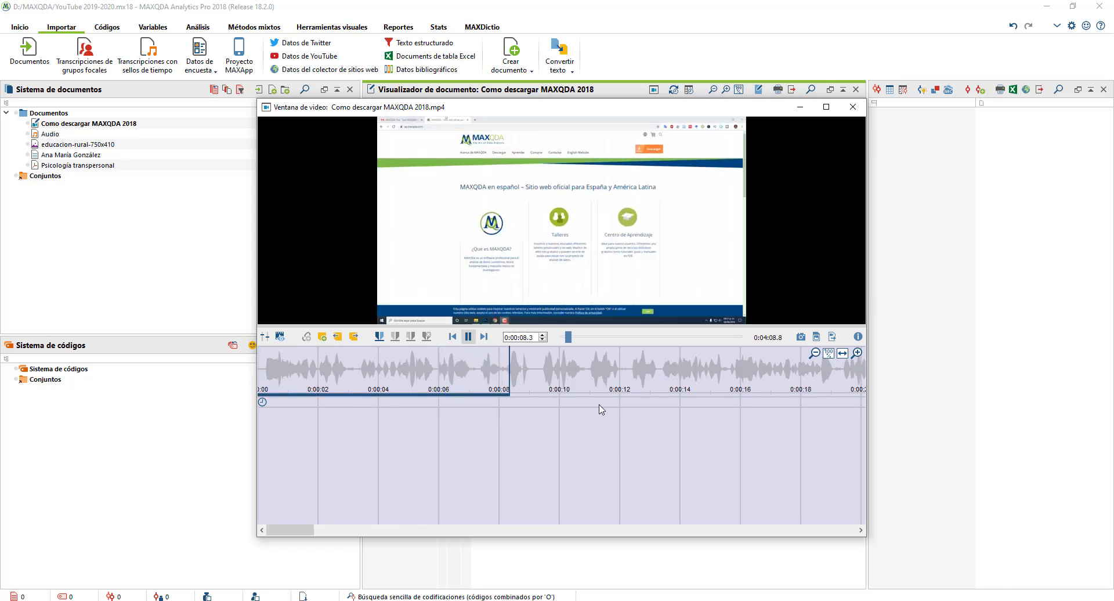
click(852, 107)
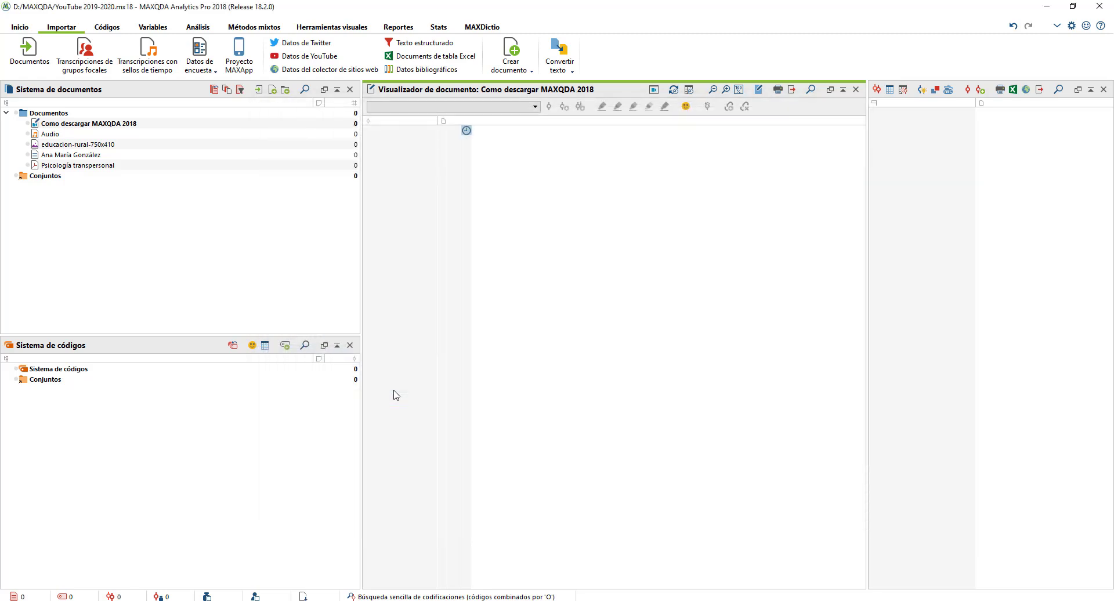